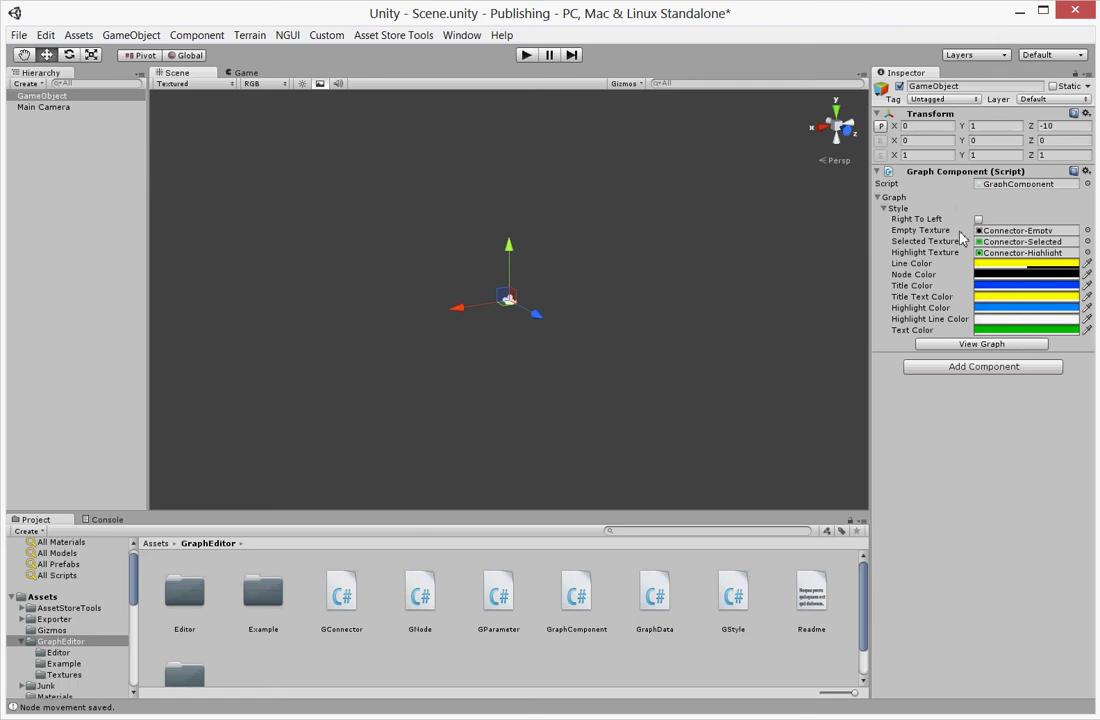
- Dock the floating GraphWindow as a tab beside the Scene and Game views
click(979, 344)
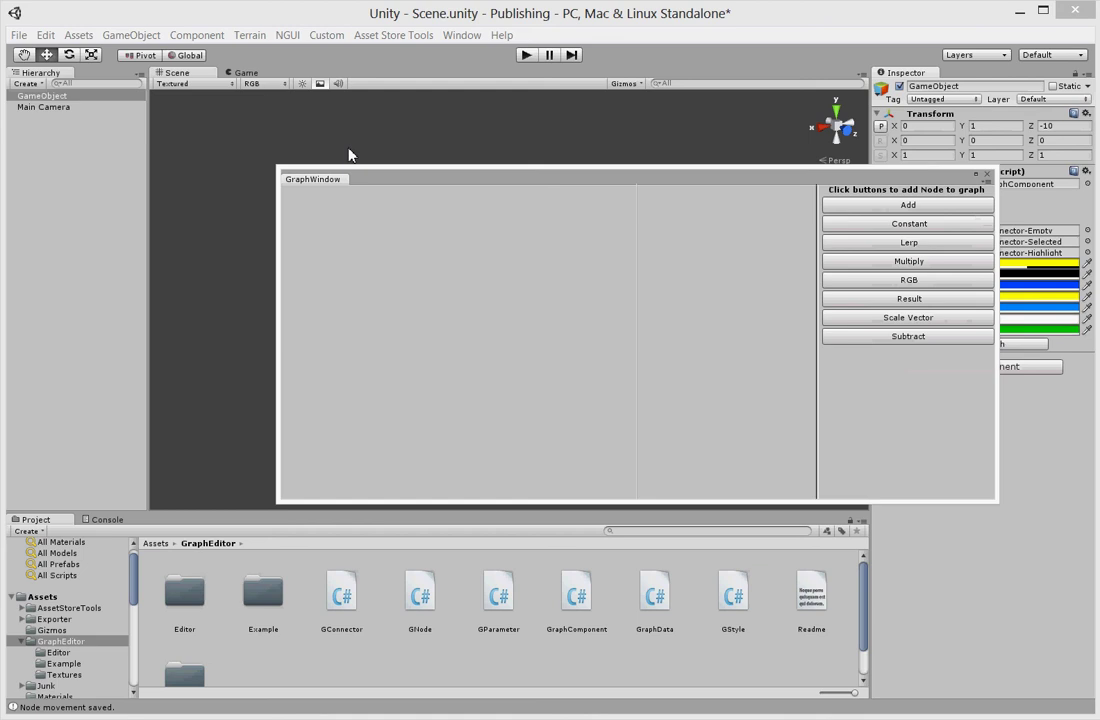
drag(310, 185, 300, 81)
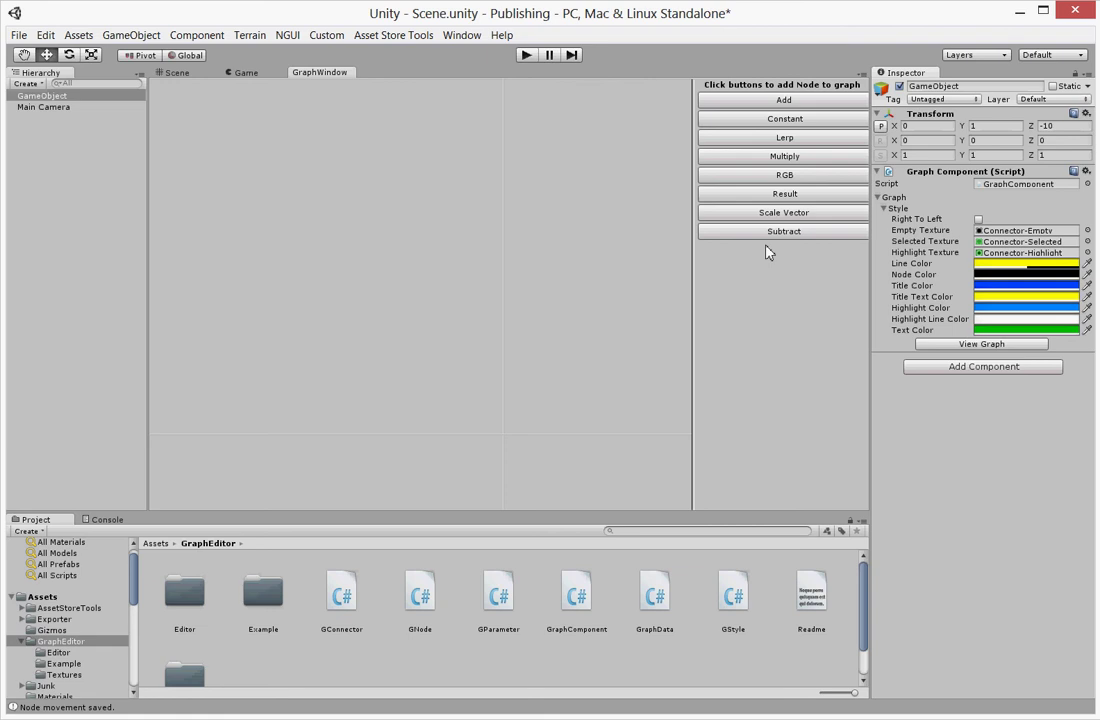
- Place two stacked RGB nodes on the left and an Add node to their right
click(787, 177)
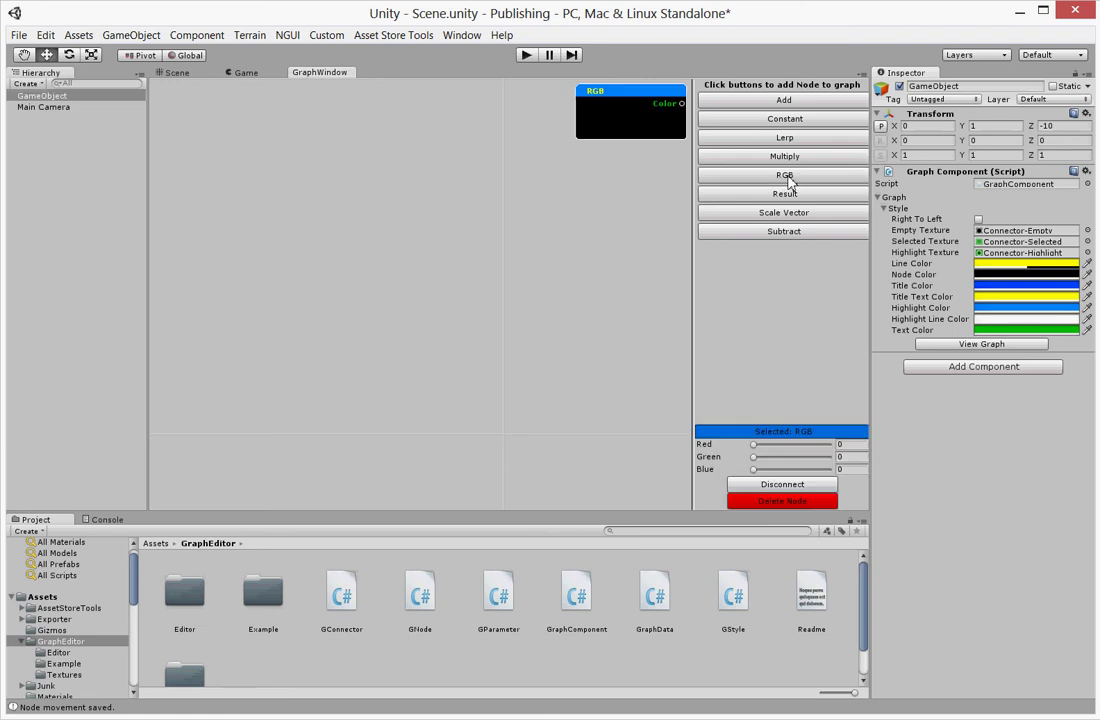
mouse_move(617, 97)
mouse_down()
mouse_move(381, 188)
mouse_move(267, 190)
mouse_up()
click(754, 176)
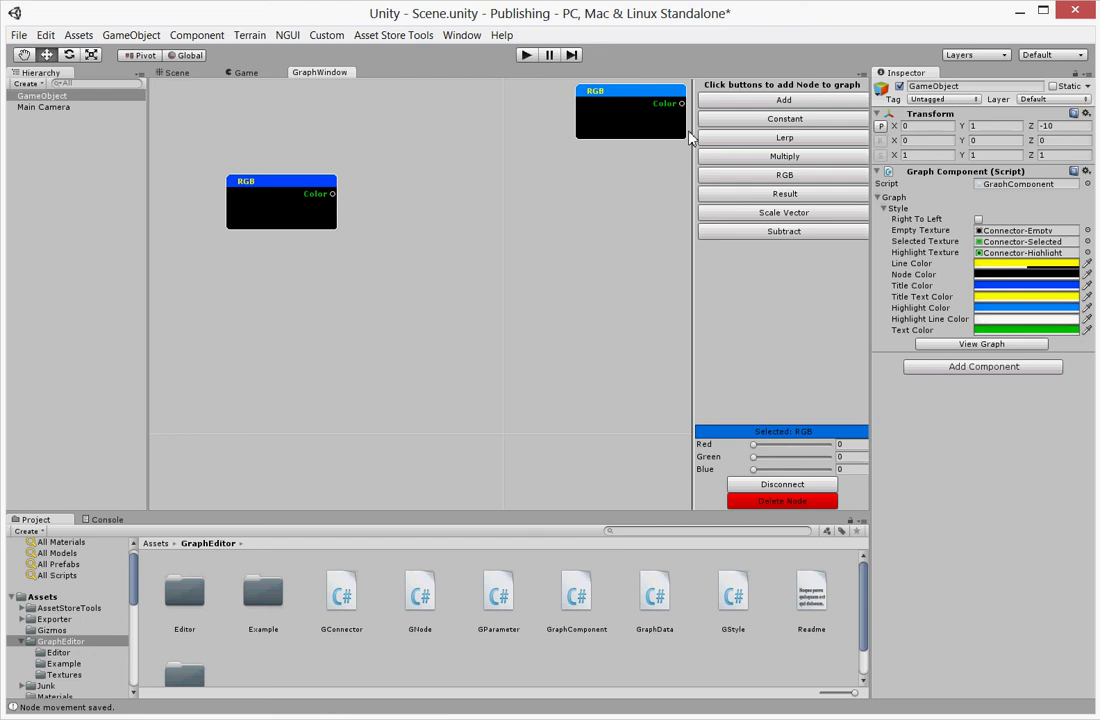
drag(630, 97, 273, 318)
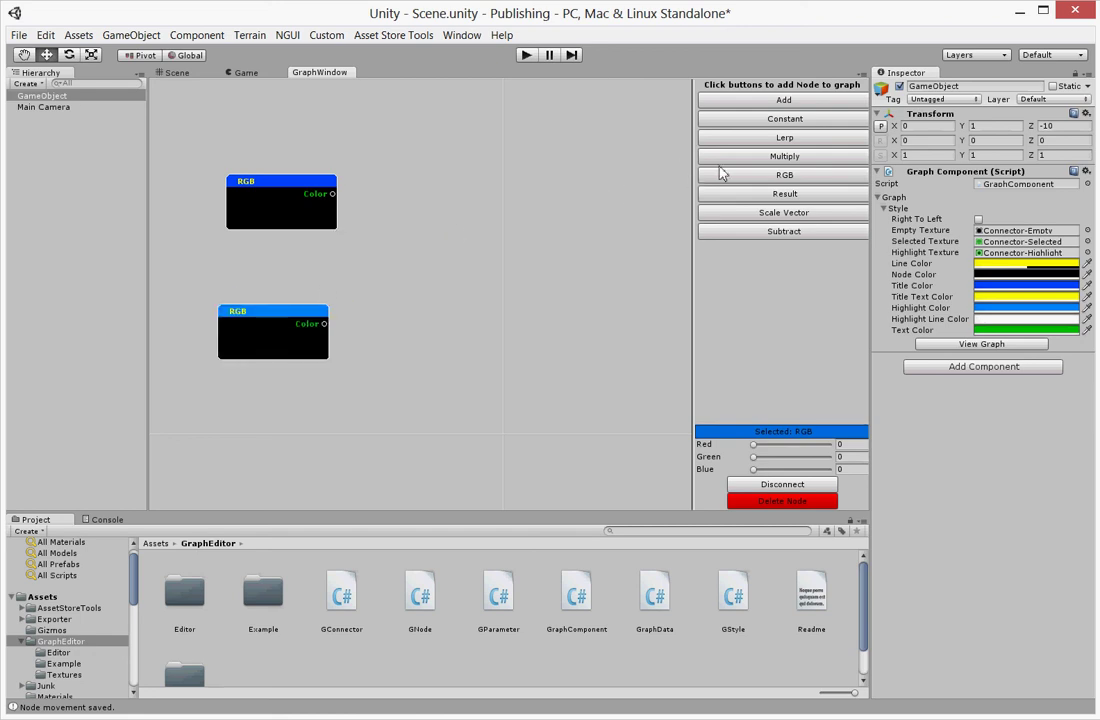
click(784, 100)
mouse_move(622, 100)
mouse_down()
mouse_move(552, 224)
mouse_move(508, 251)
mouse_up()
click(297, 200)
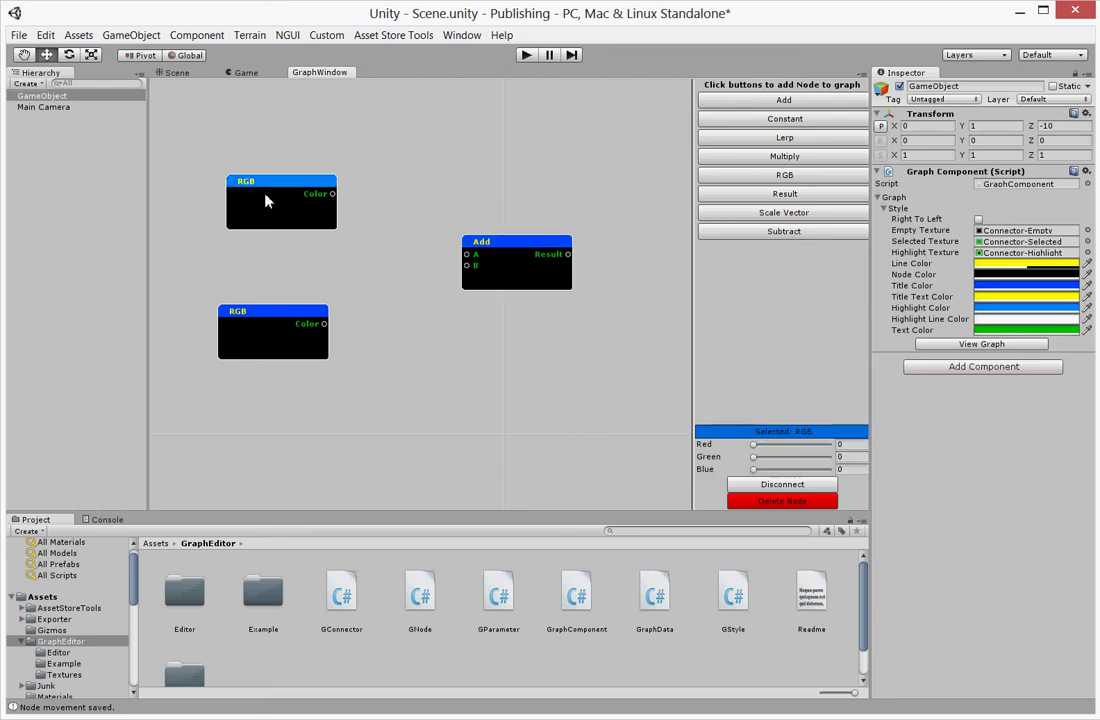
- Set the top RGB node's Red to 1 and the bottom RGB node's Green to 1
click(238, 323)
click(282, 212)
drag(758, 450, 826, 450)
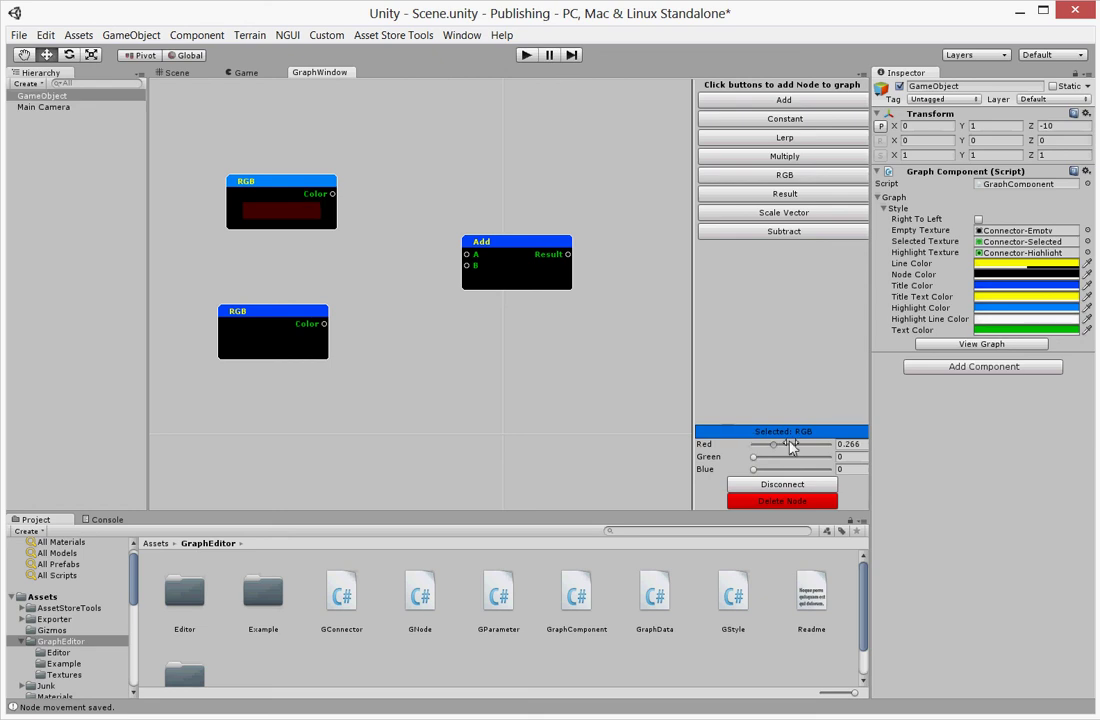
click(255, 347)
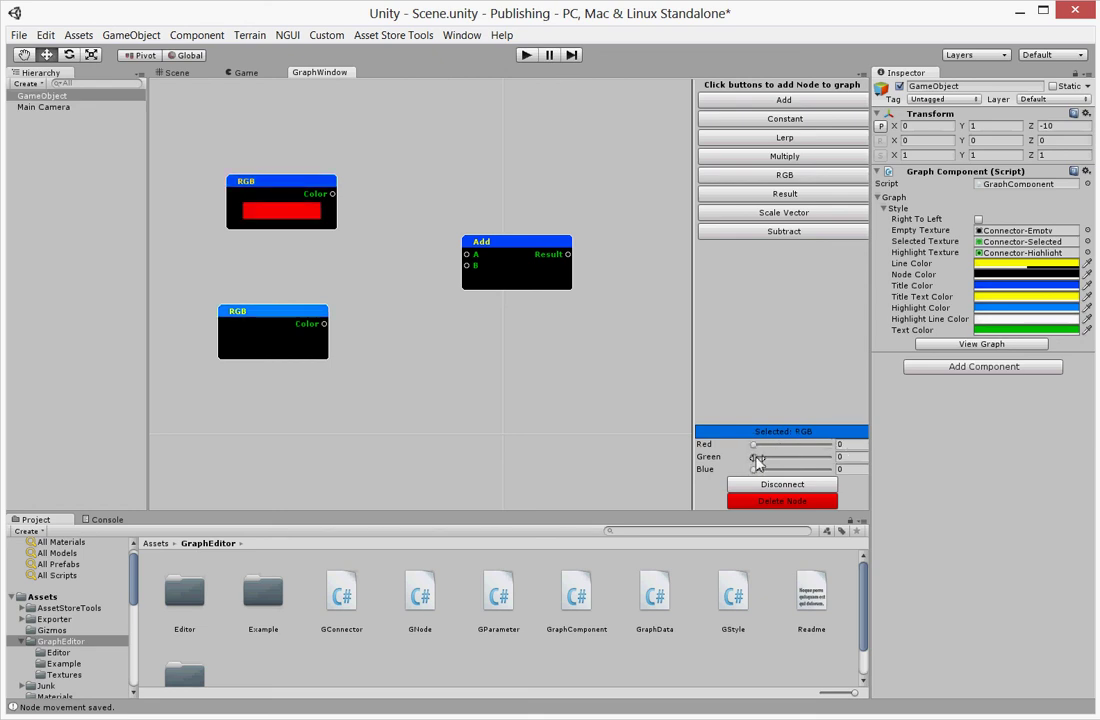
drag(753, 456, 855, 459)
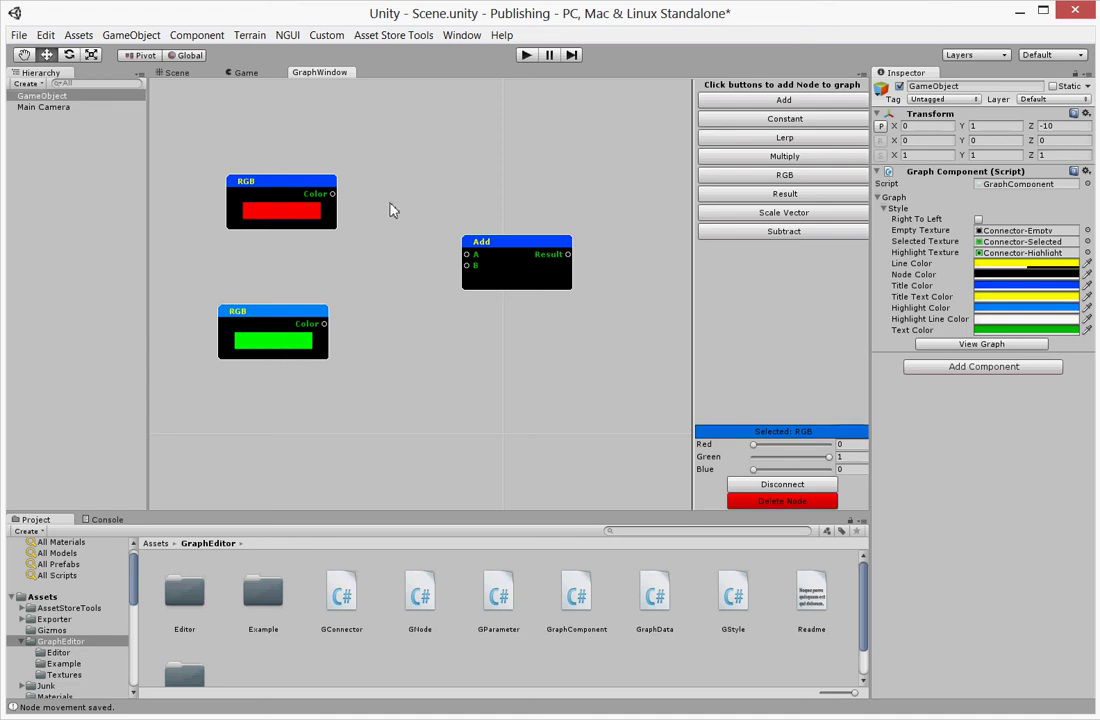
click(325, 220)
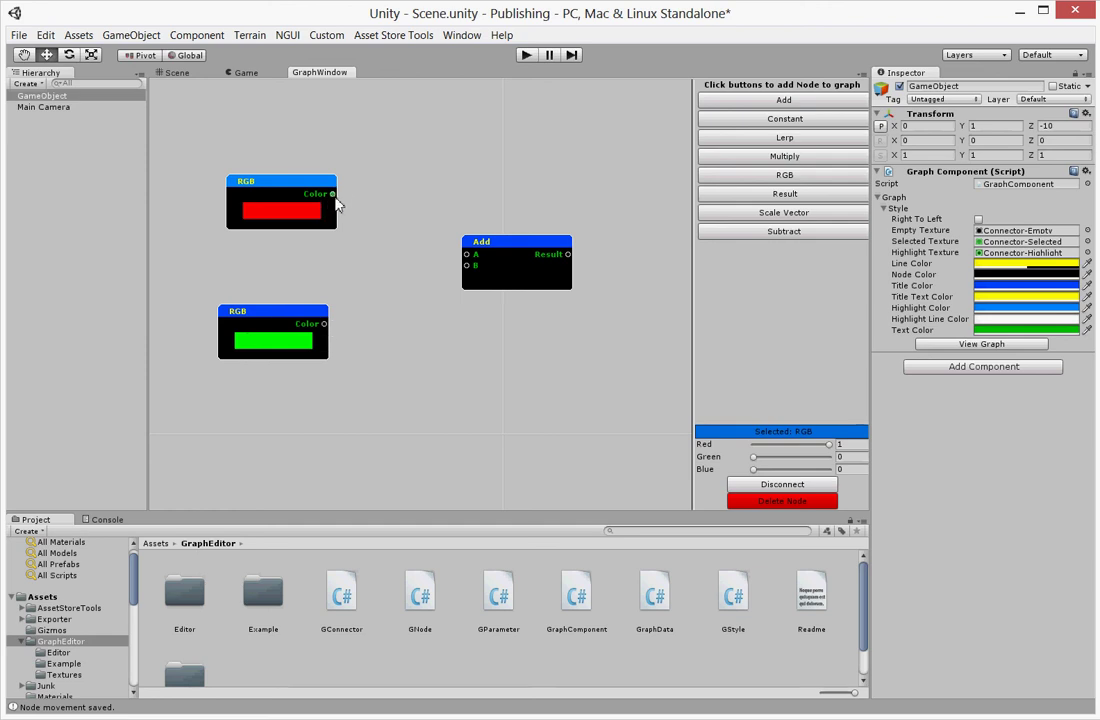
- Wire the red and green Color outputs into Add's A and B, then rearrange the nodes
drag(332, 198, 466, 257)
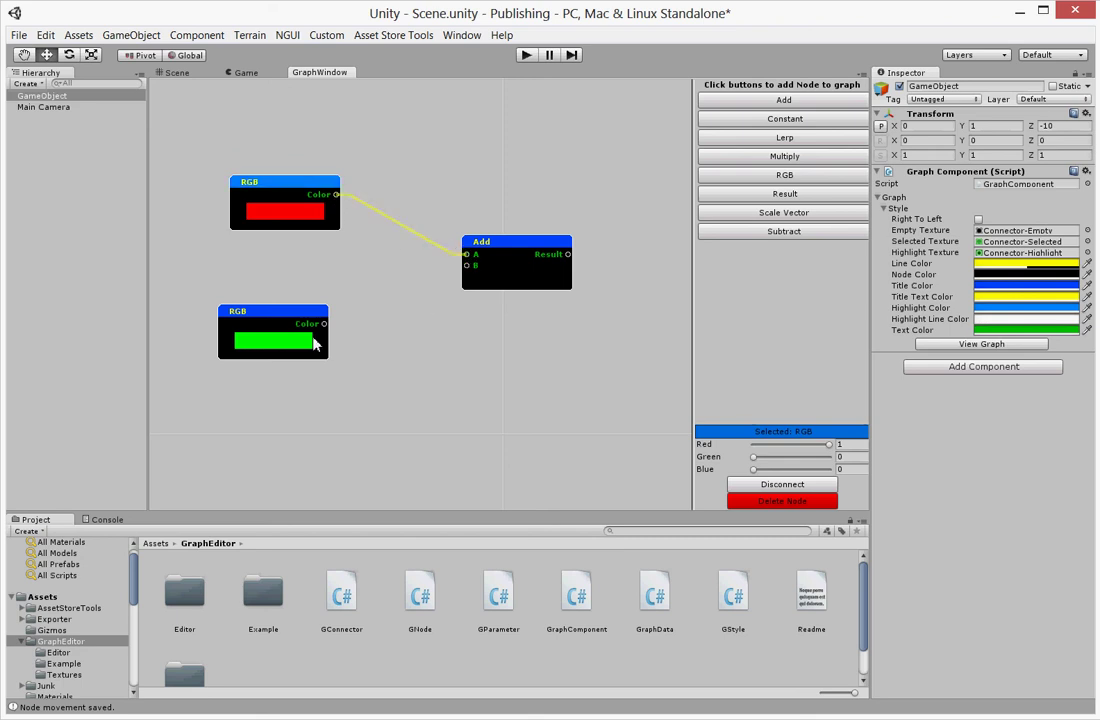
mouse_move(324, 324)
mouse_down()
mouse_move(518, 250)
mouse_move(453, 259)
mouse_up()
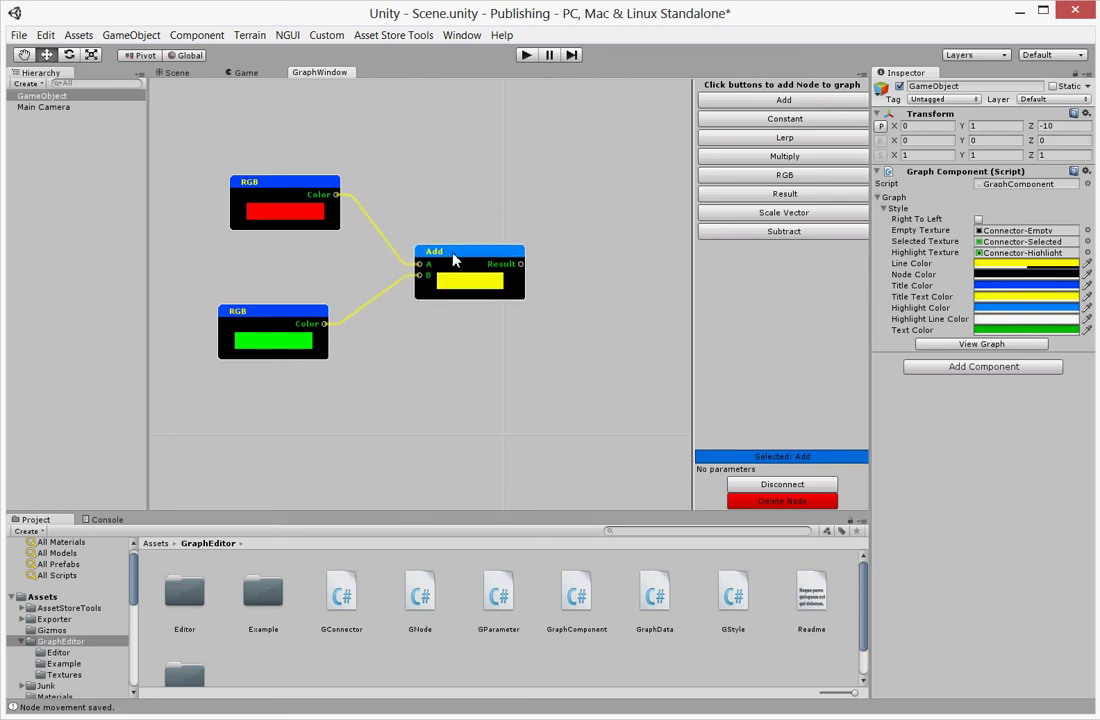
drag(284, 317, 236, 347)
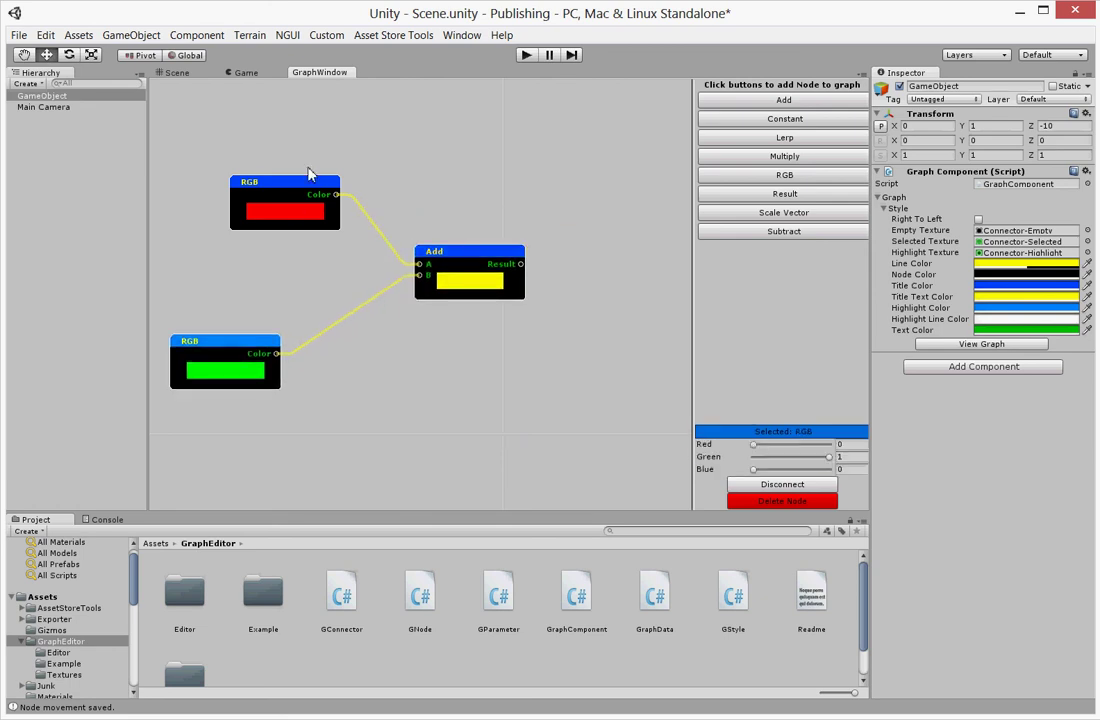
drag(300, 184, 250, 227)
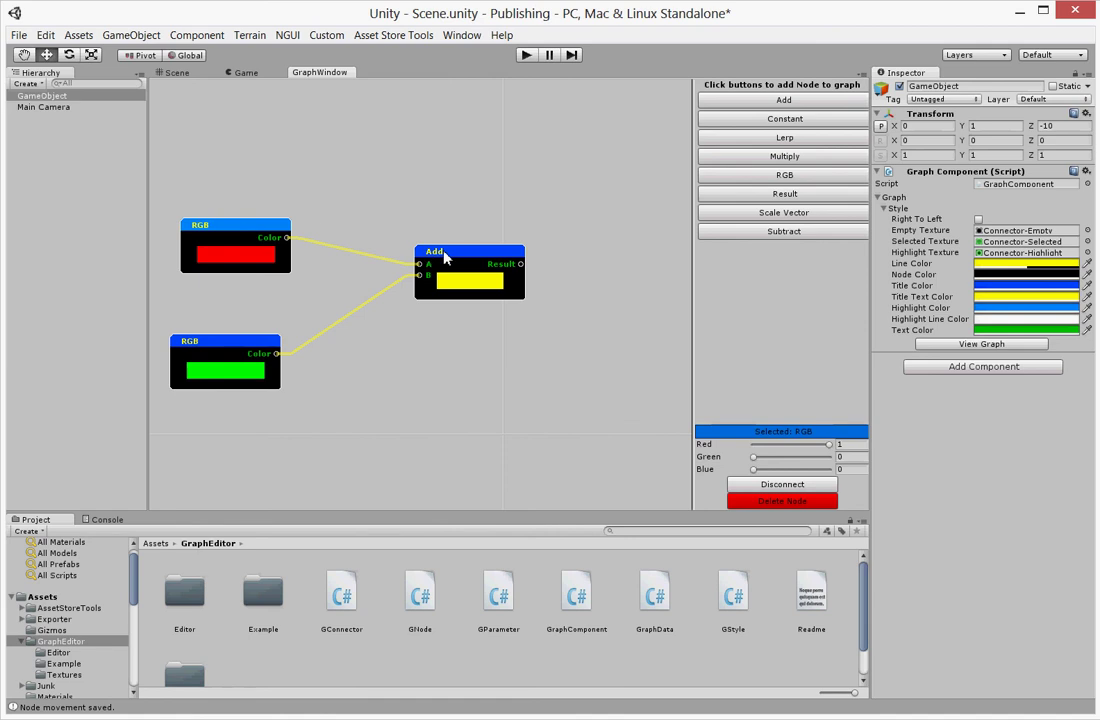
drag(445, 258, 387, 293)
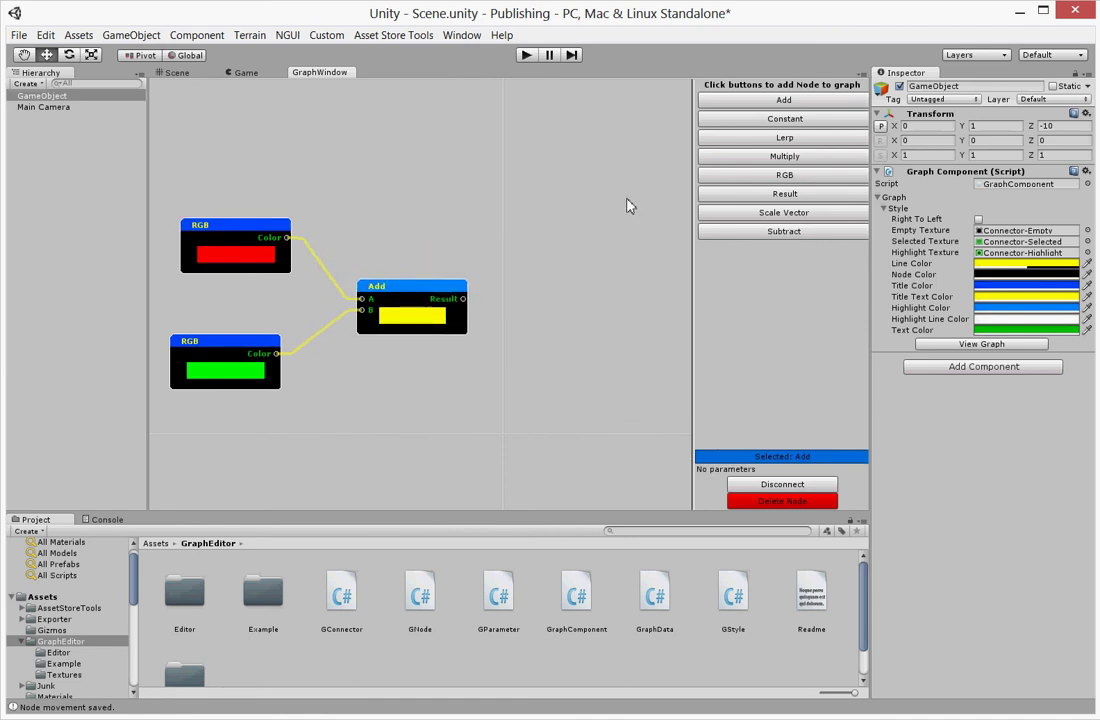
- Add a Scale Vector node fed by Add's Result, with scale set to about 0.51
click(795, 220)
drag(617, 103, 593, 297)
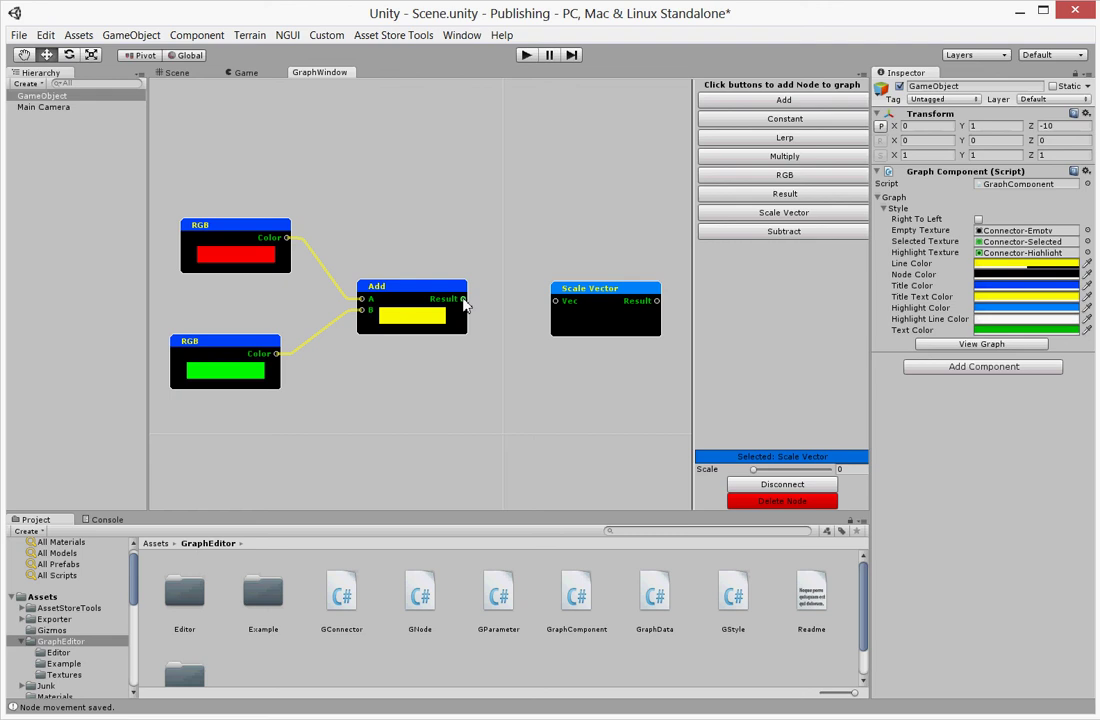
drag(463, 299, 555, 301)
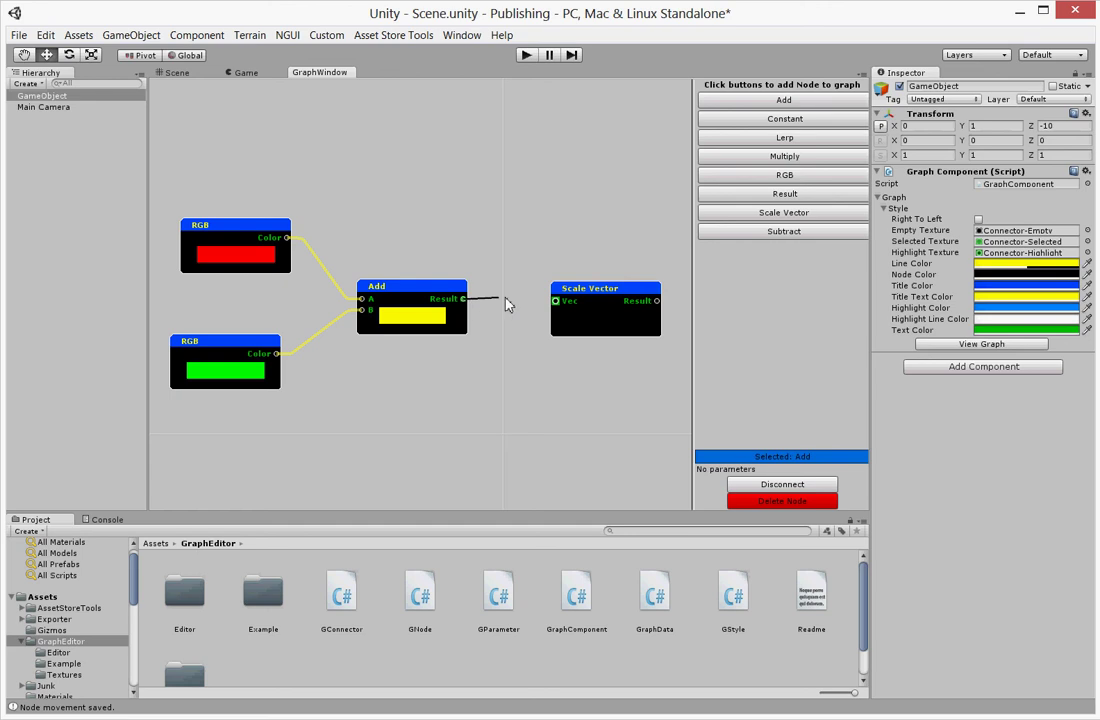
click(560, 318)
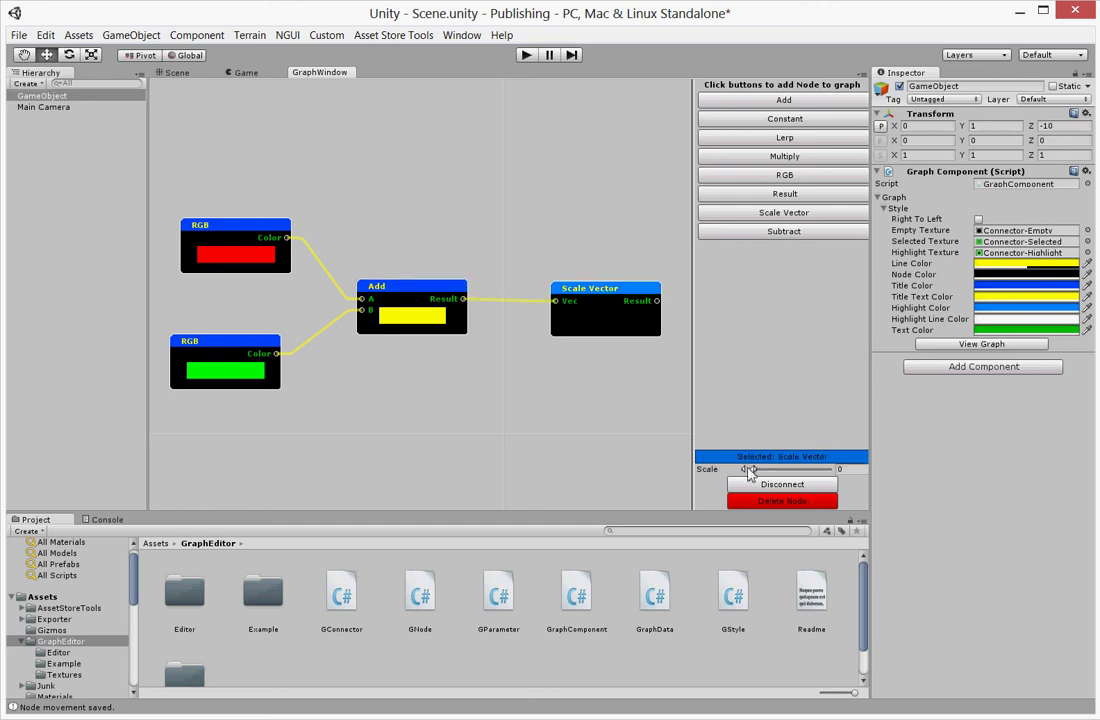
mouse_move(754, 469)
mouse_down()
mouse_move(781, 472)
mouse_move(770, 470)
mouse_up()
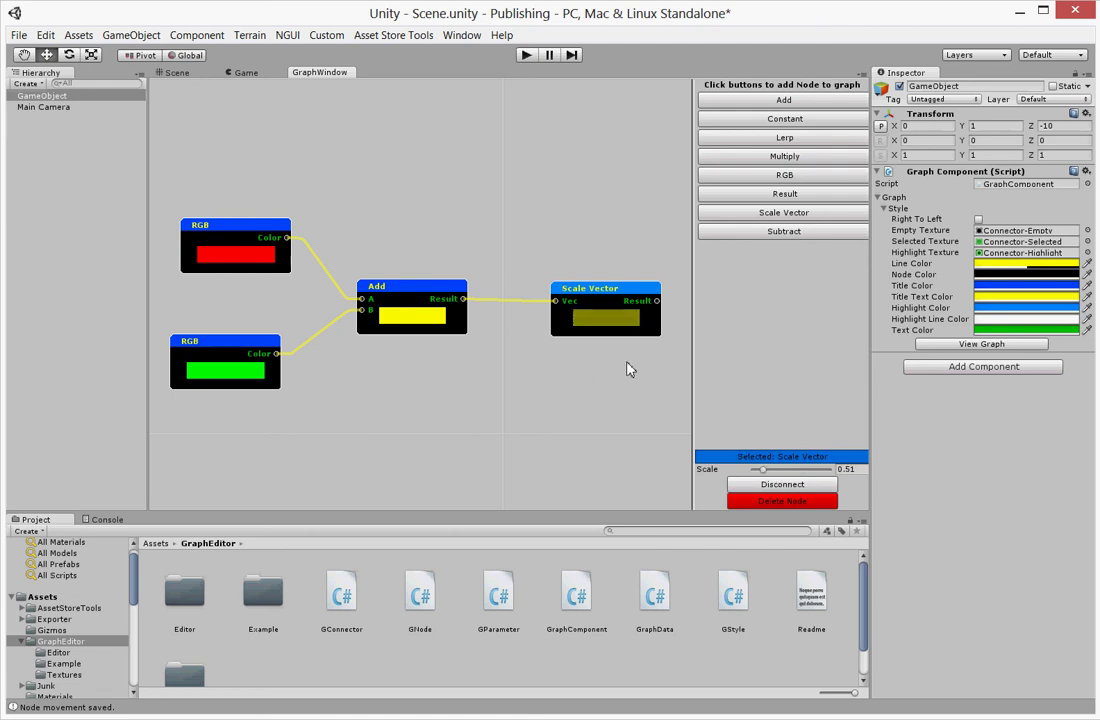
drag(631, 372, 442, 351)
mouse_move(376, 379)
mouse_down()
mouse_move(705, 417)
mouse_move(506, 349)
mouse_move(385, 327)
mouse_move(343, 357)
mouse_move(431, 354)
mouse_up()
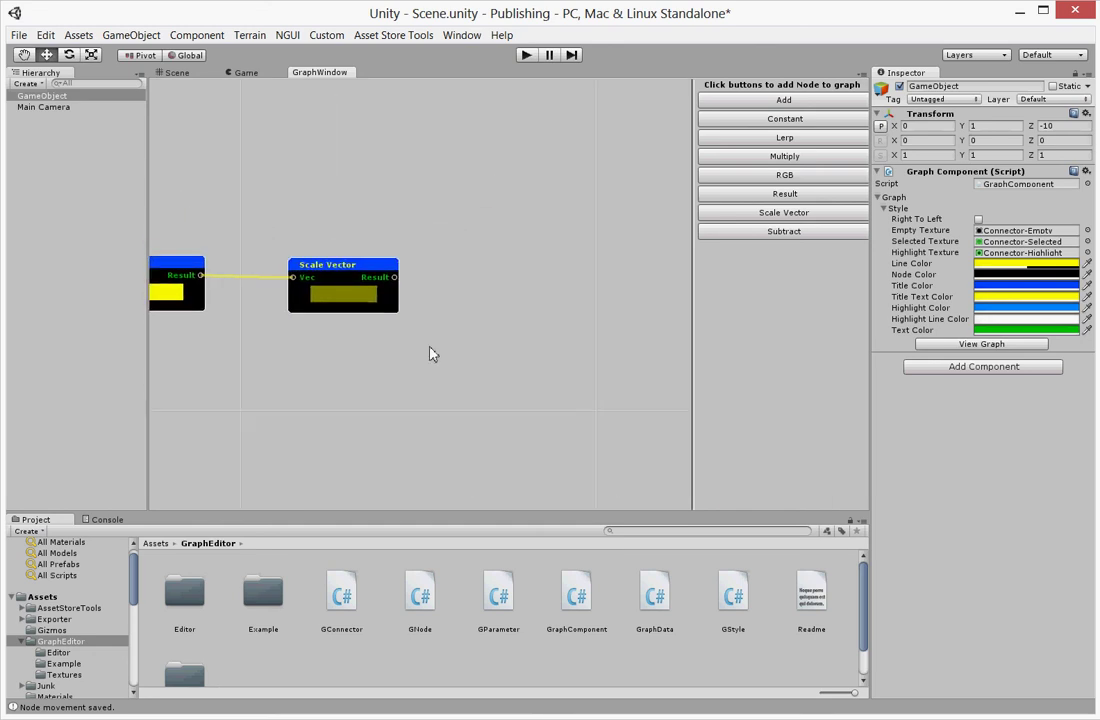
- Add a Lerp node taking Scale Vector's Result in its A input, plus a new RGB node
click(799, 139)
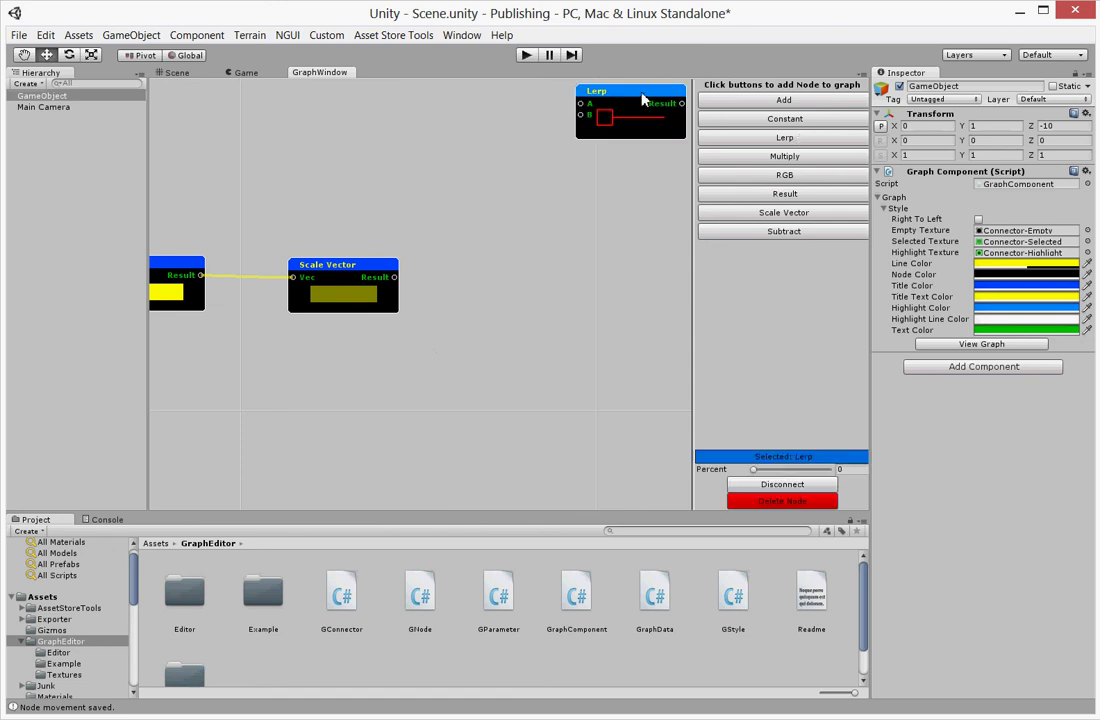
drag(643, 98, 627, 153)
drag(612, 196, 551, 283)
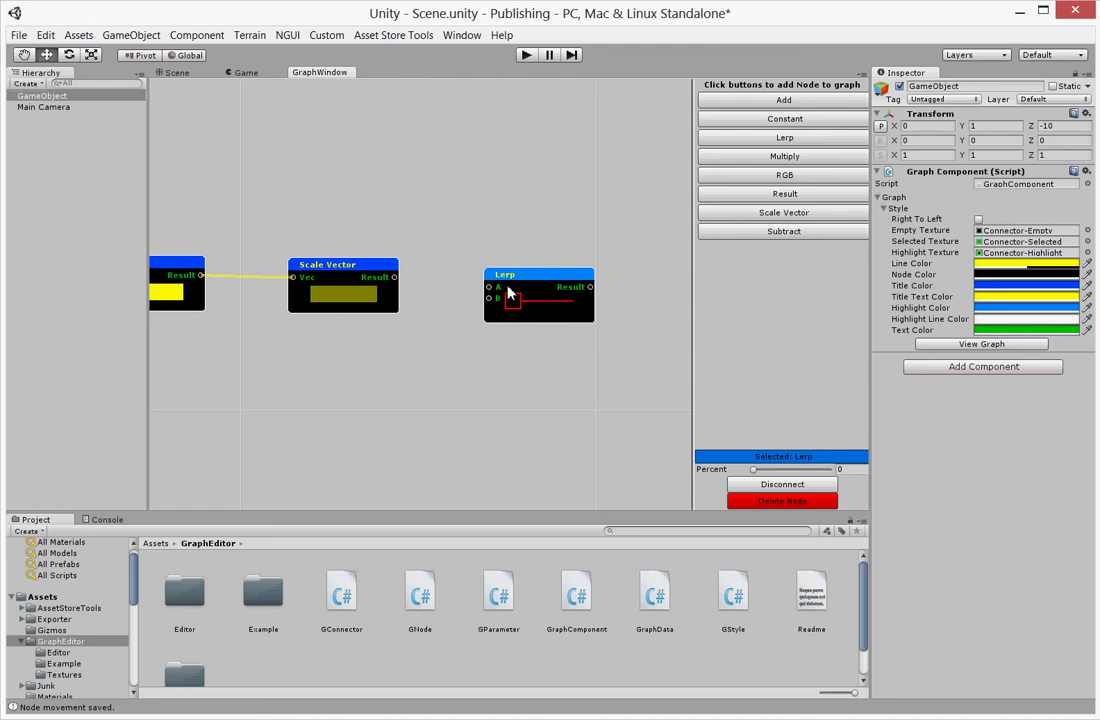
drag(559, 280, 545, 323)
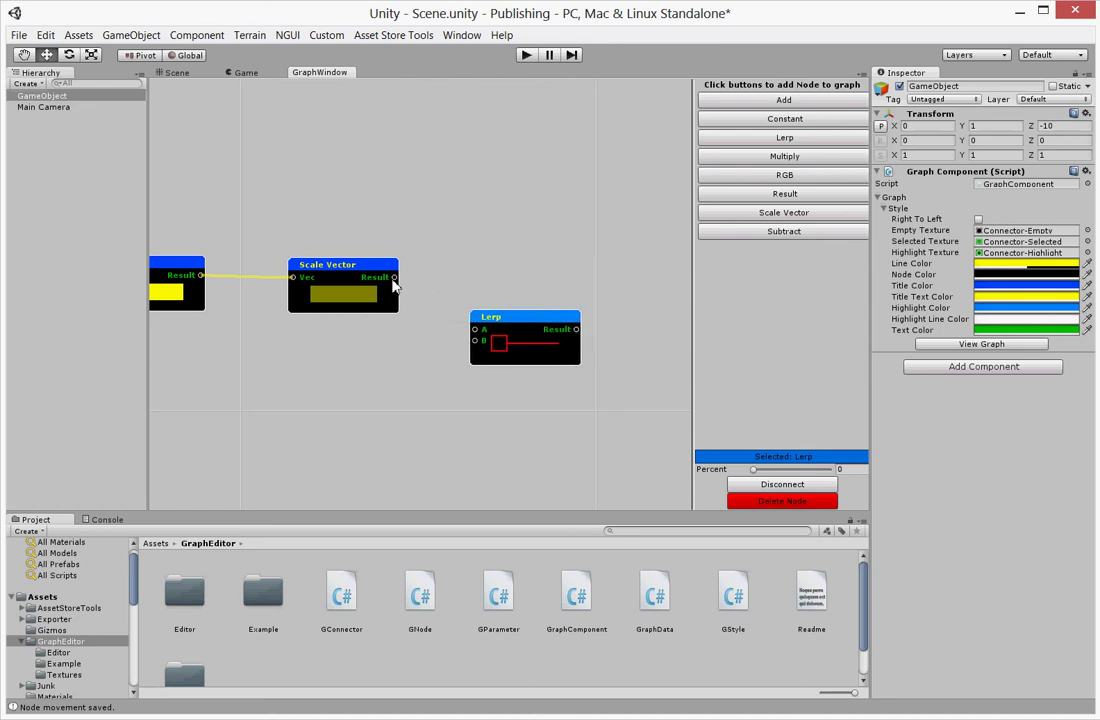
drag(394, 279, 476, 331)
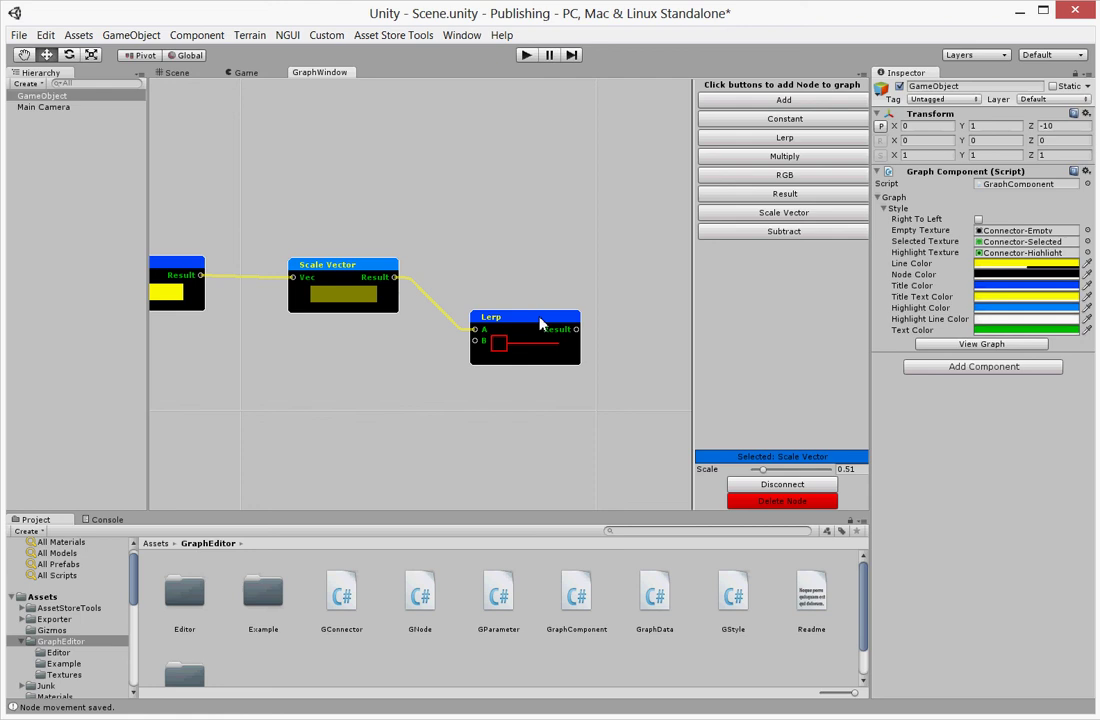
drag(542, 322, 560, 327)
click(741, 177)
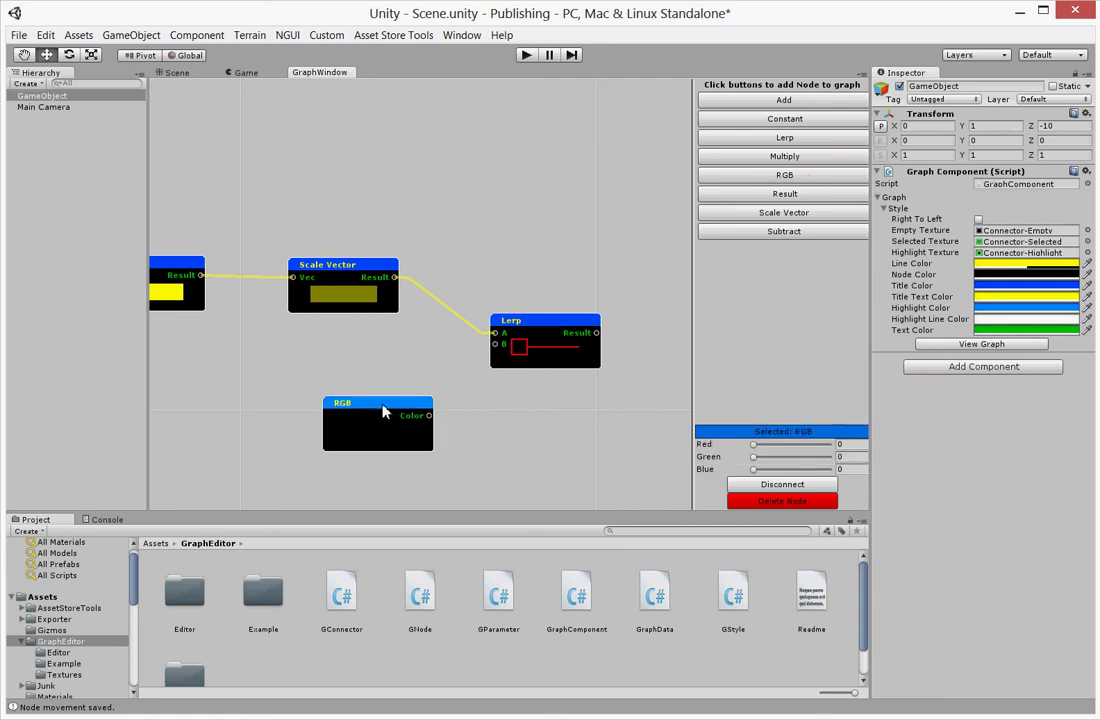
- Move the new RGB node below Lerp, make it cyan, and wire it into Lerp's B
drag(638, 96, 374, 417)
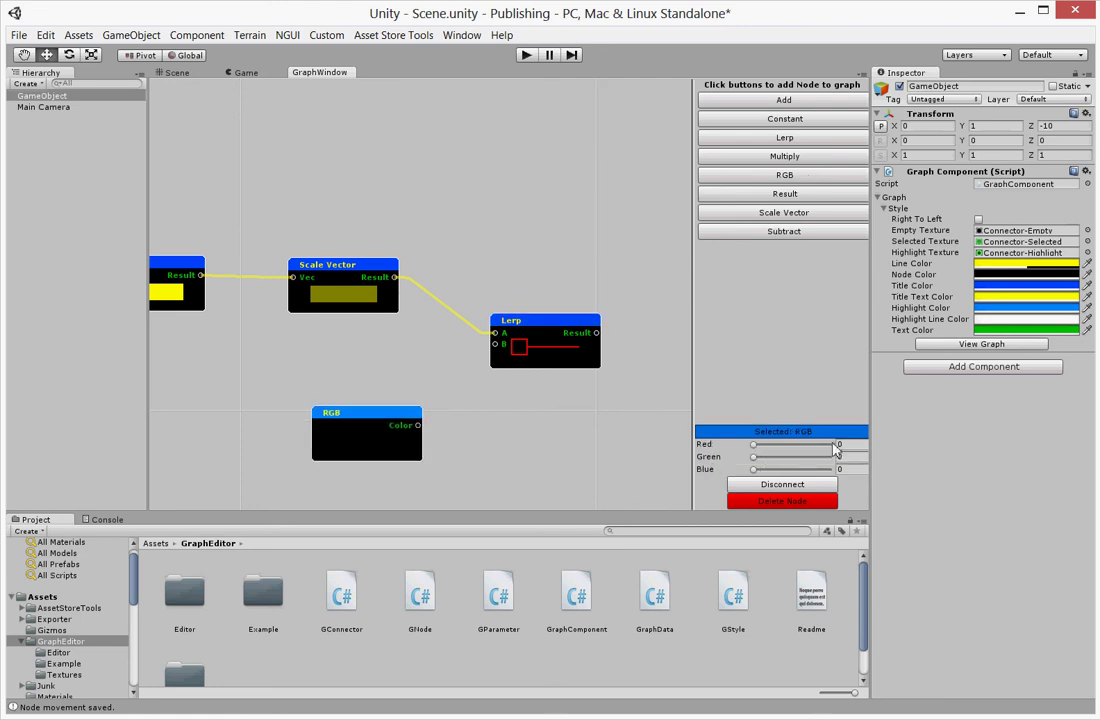
drag(758, 457, 832, 458)
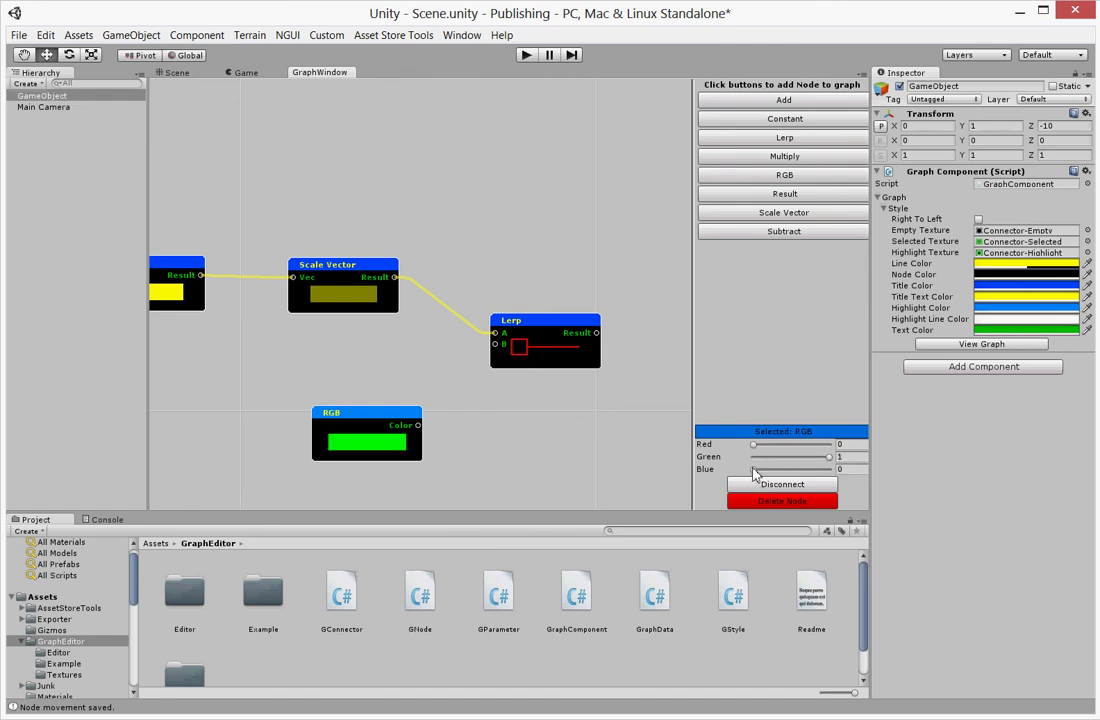
drag(755, 470, 852, 476)
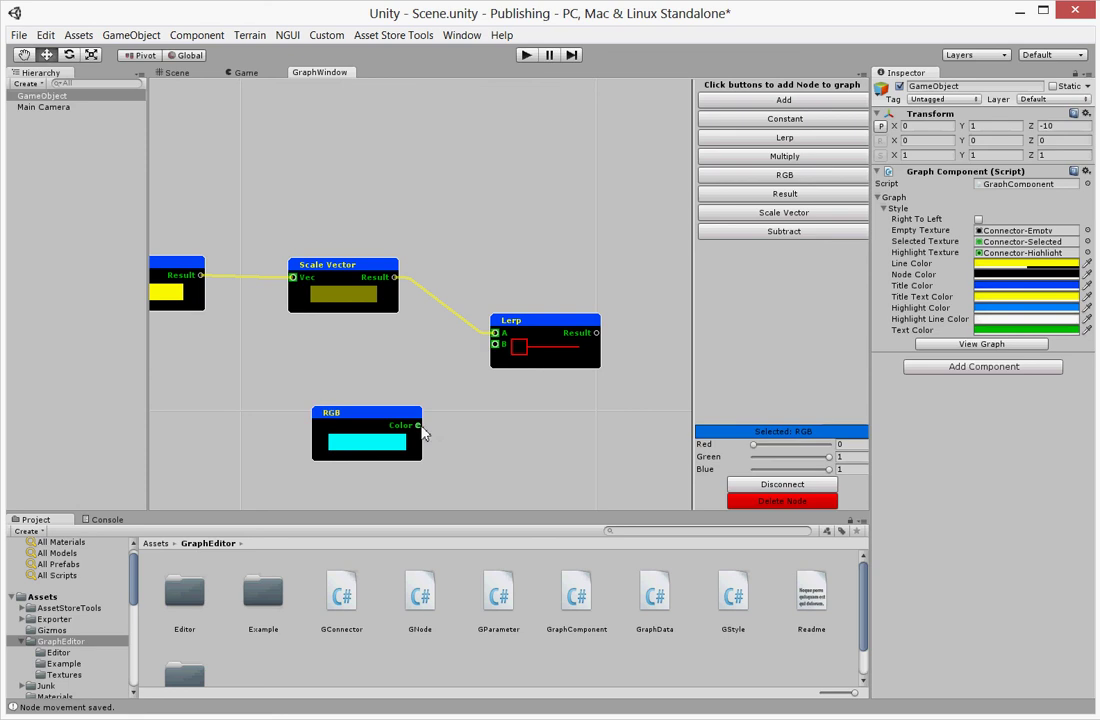
drag(418, 425, 495, 344)
- Set the Lerp node's blend percent to 0.55
click(547, 329)
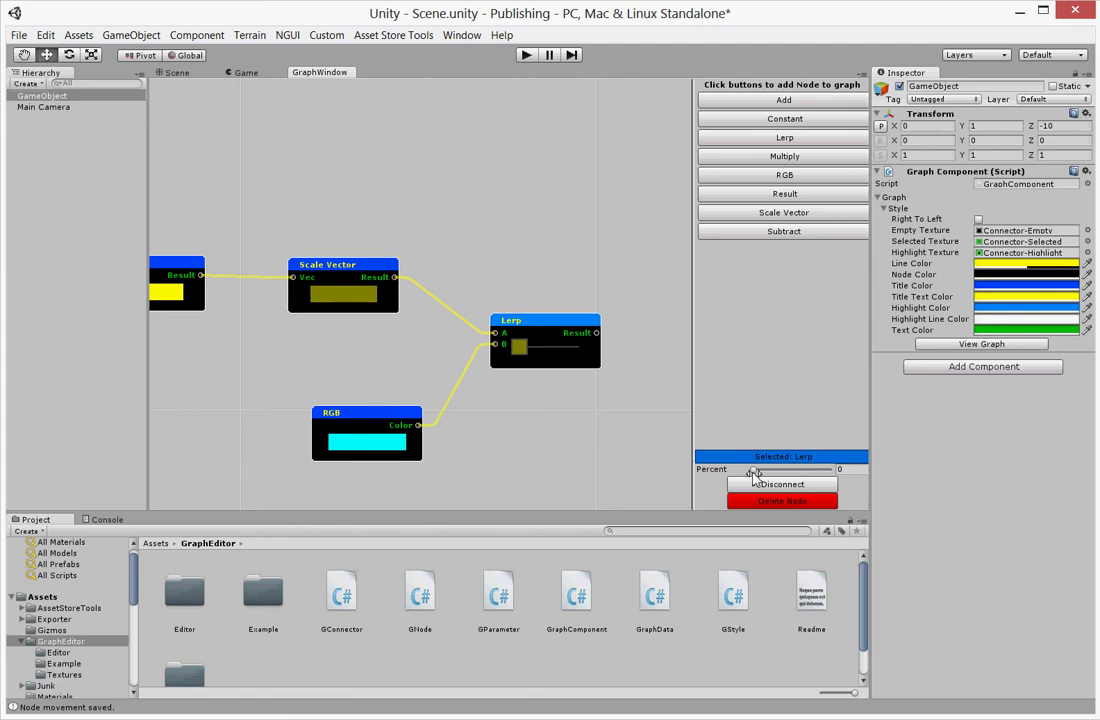
mouse_move(754, 472)
mouse_down()
mouse_move(833, 472)
mouse_move(772, 478)
mouse_move(795, 474)
mouse_up()
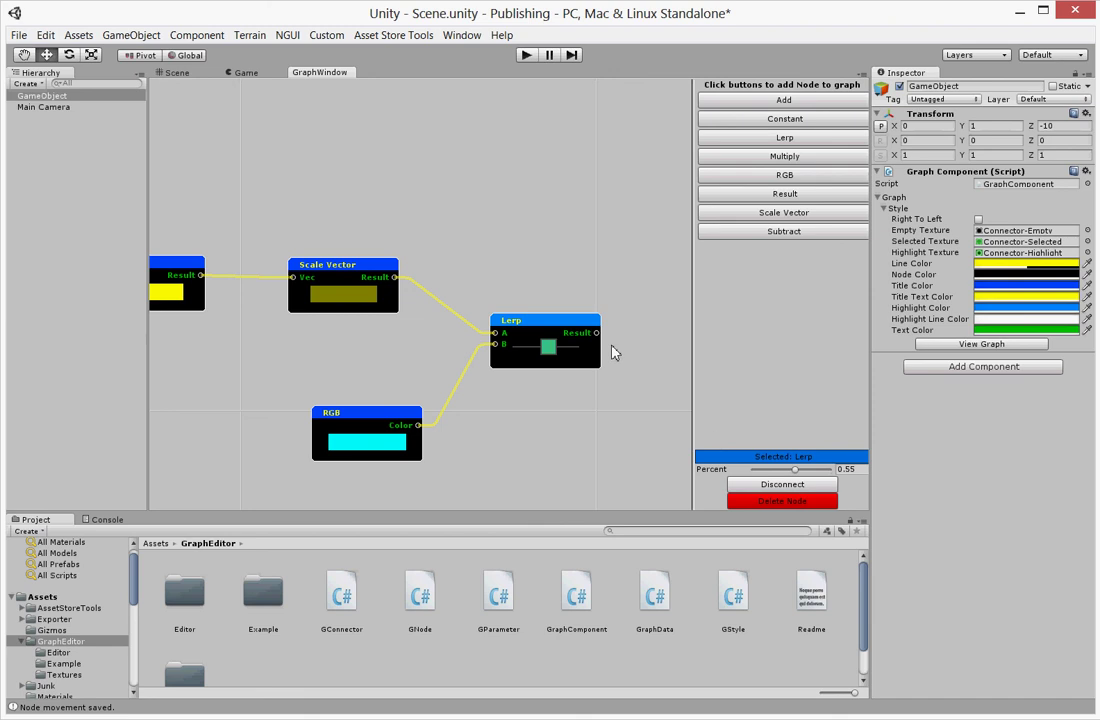
drag(558, 321, 572, 320)
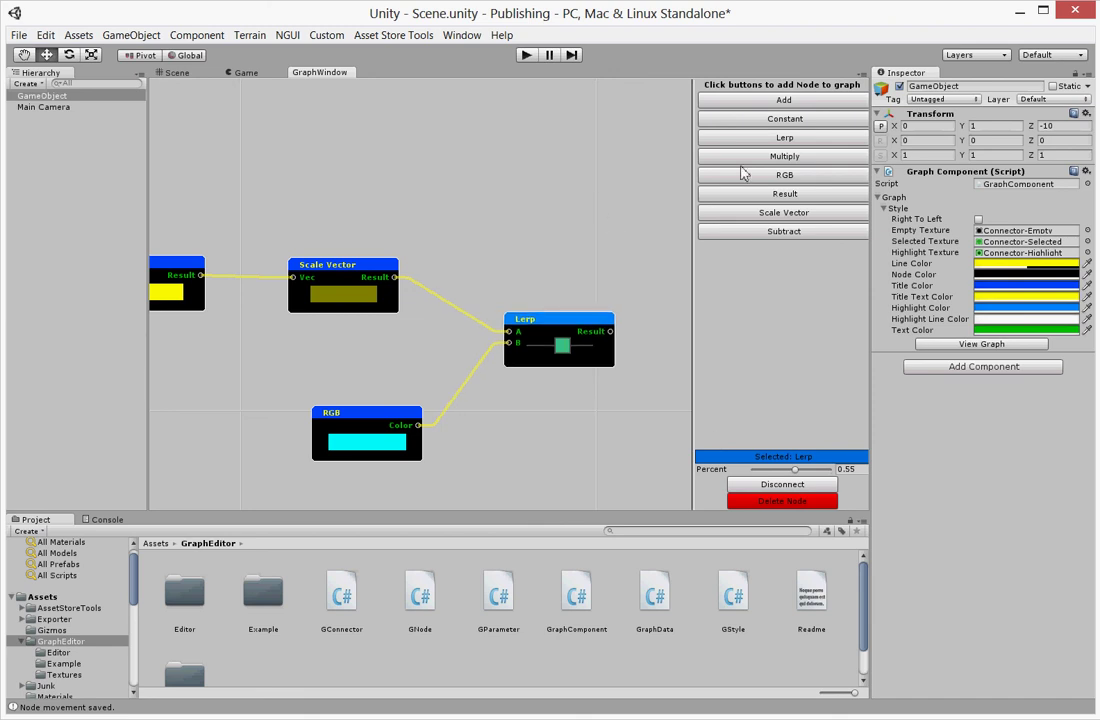
- Add unconnected Multiply and Subtract nodes, with Subtract below Multiply
click(785, 156)
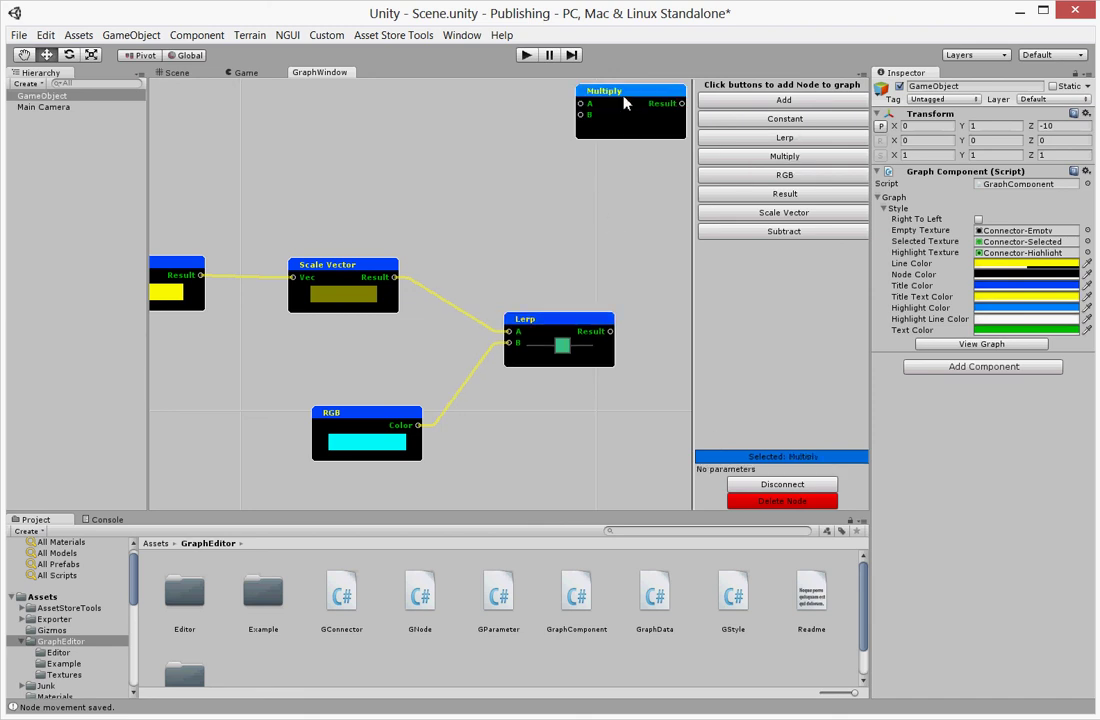
drag(621, 91, 518, 122)
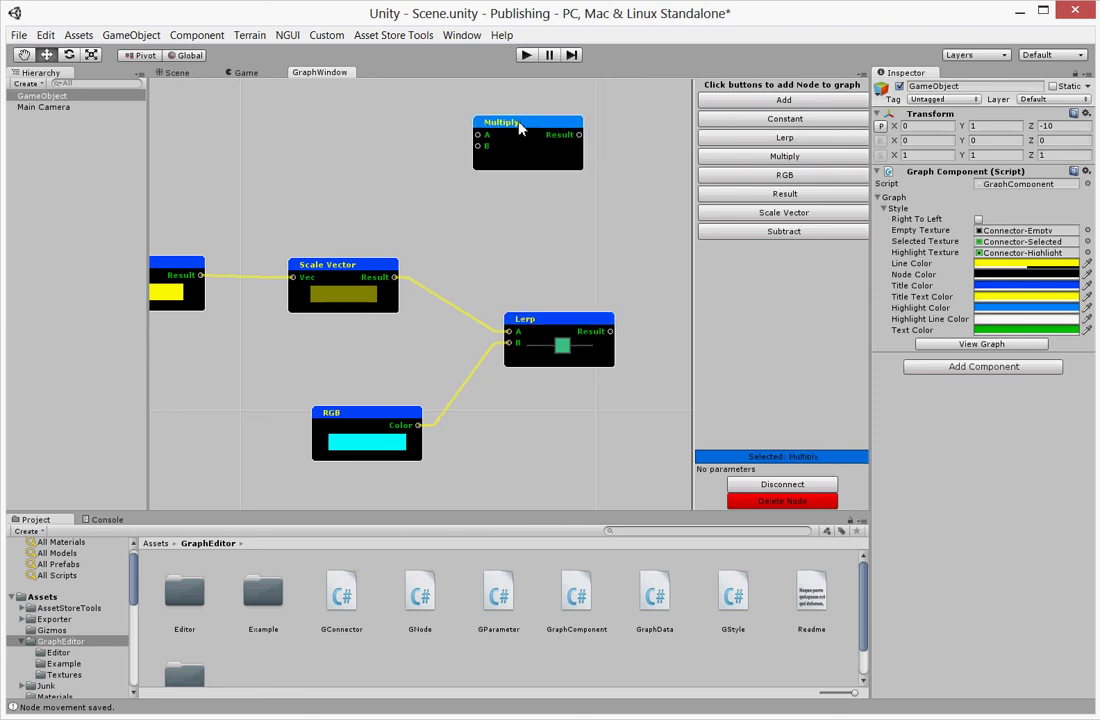
click(754, 233)
drag(566, 84, 650, 214)
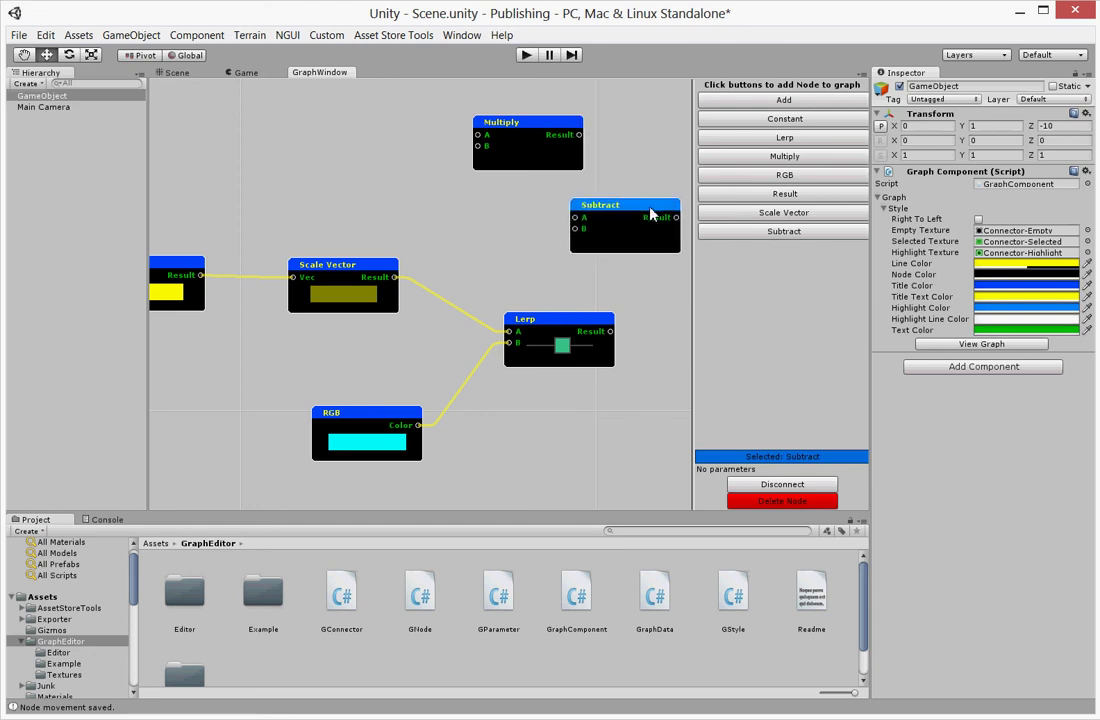
- Pan and zoom the canvas to review the red and green RGB nodes feeding Add
drag(279, 180, 512, 181)
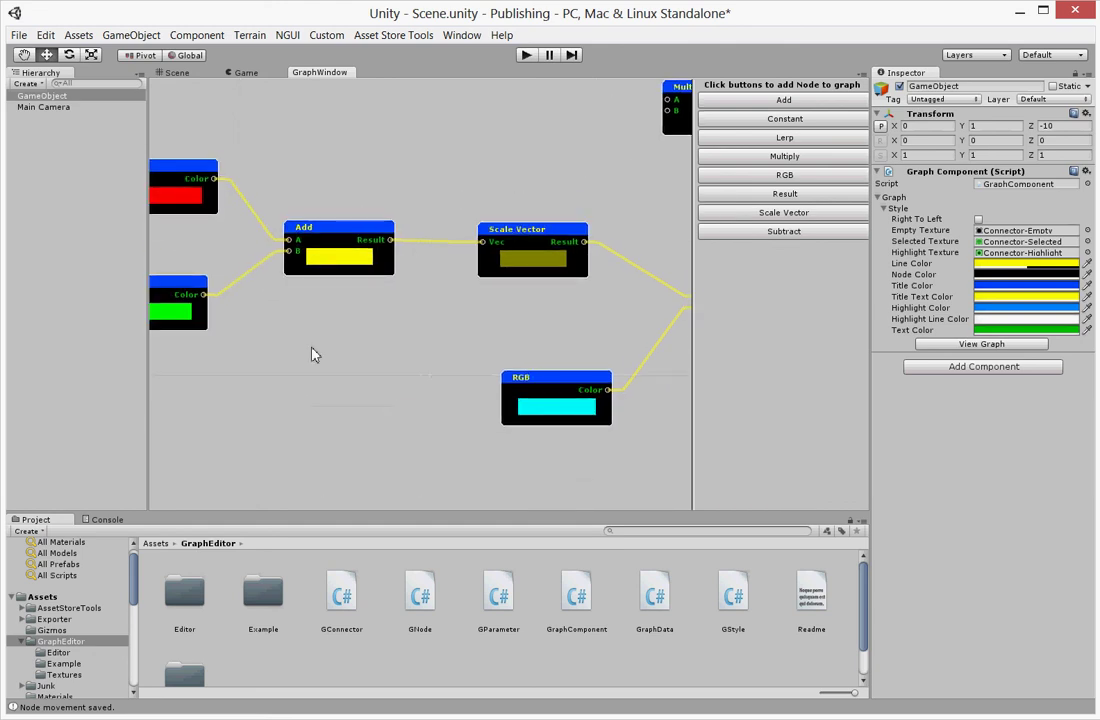
mouse_move(312, 354)
mouse_down()
mouse_move(535, 305)
mouse_move(603, 322)
mouse_up()
drag(470, 148, 493, 212)
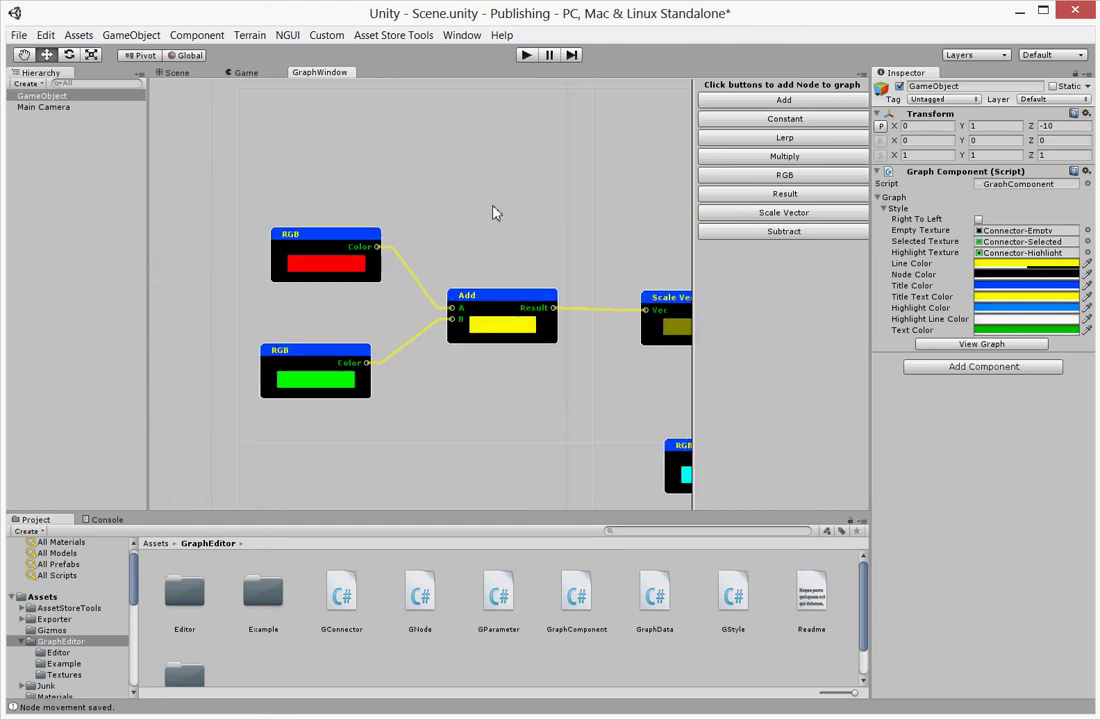
scroll(493, 212, down, 2)
scroll(493, 212, down, 1)
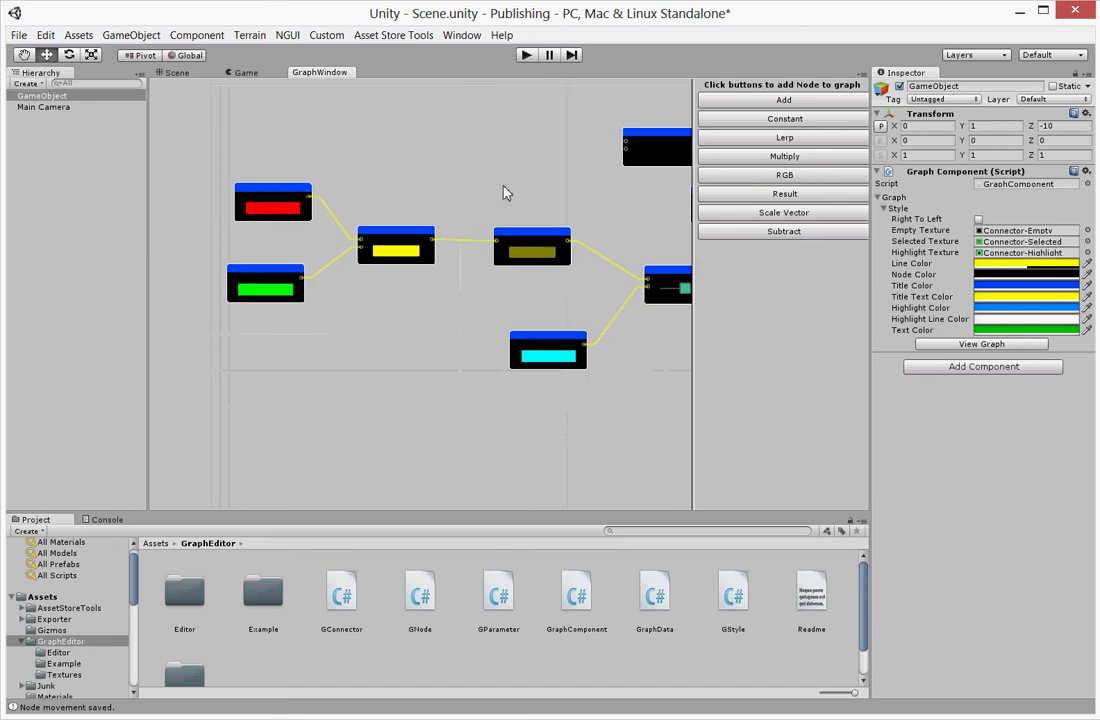
middle_drag(505, 193, 420, 220)
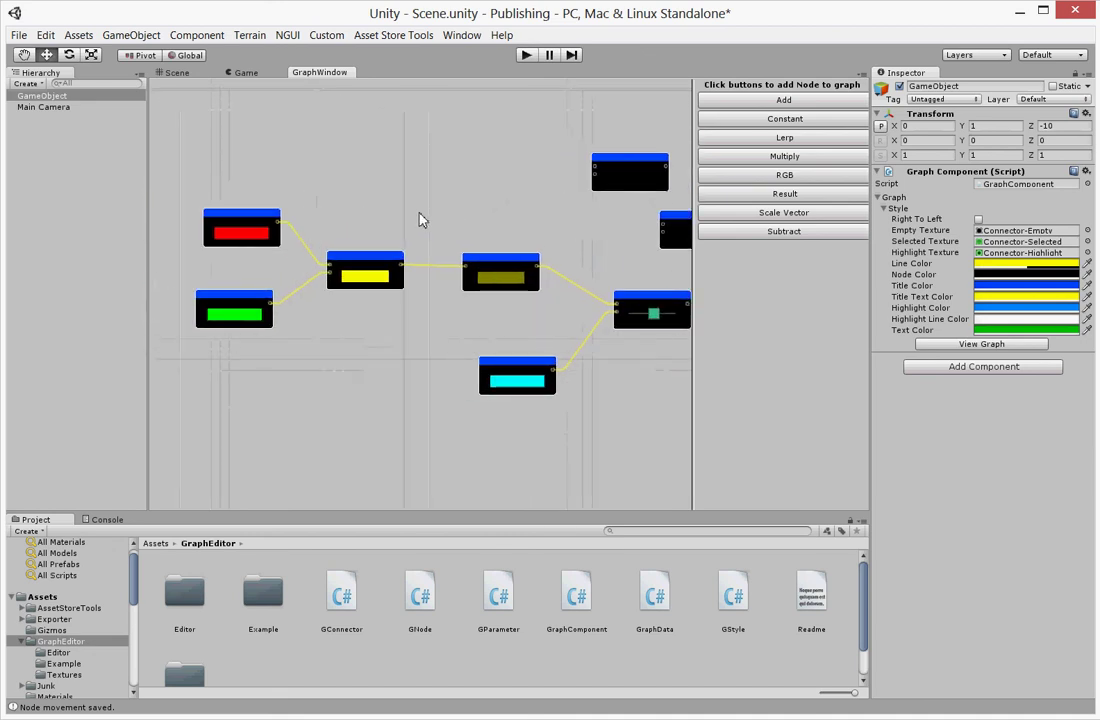
scroll(425, 216, down, 2)
scroll(422, 219, up, 3)
scroll(422, 219, up, 2)
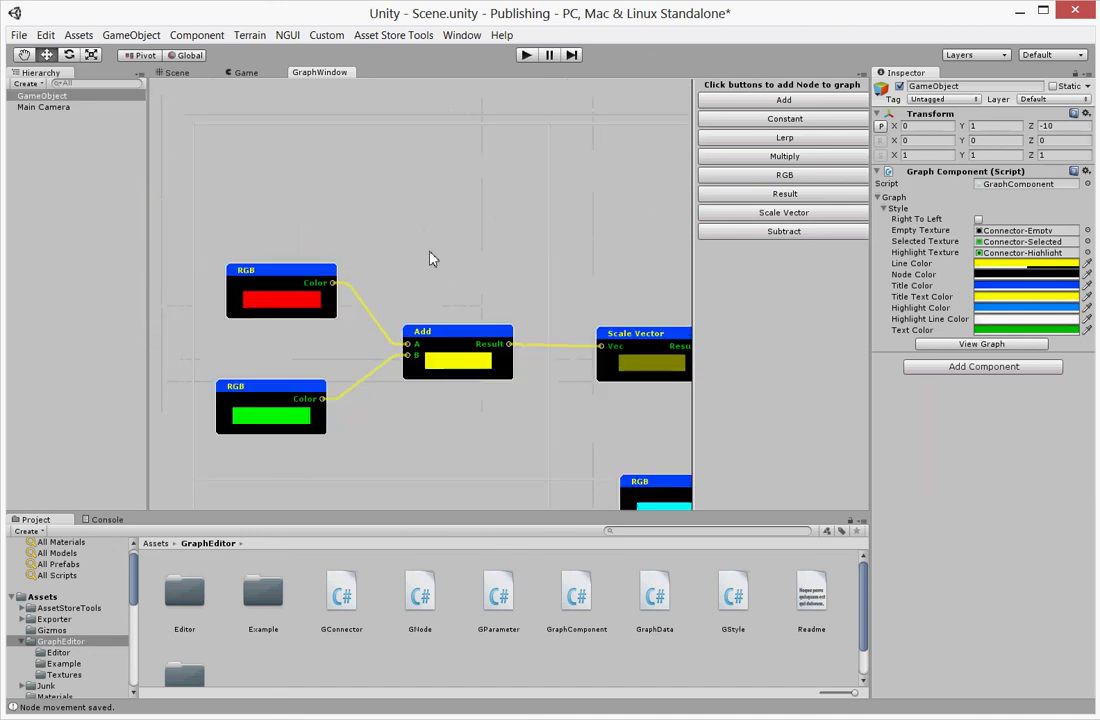
mouse_move(458, 242)
middle_down()
mouse_move(457, 163)
mouse_move(431, 170)
middle_up()
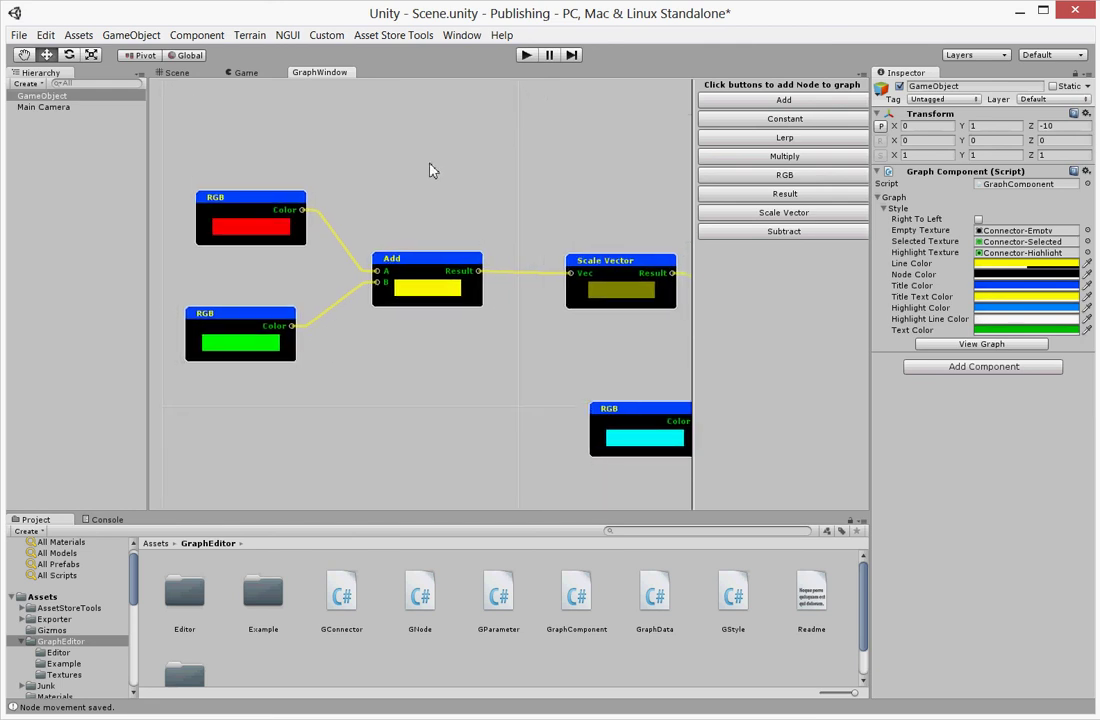